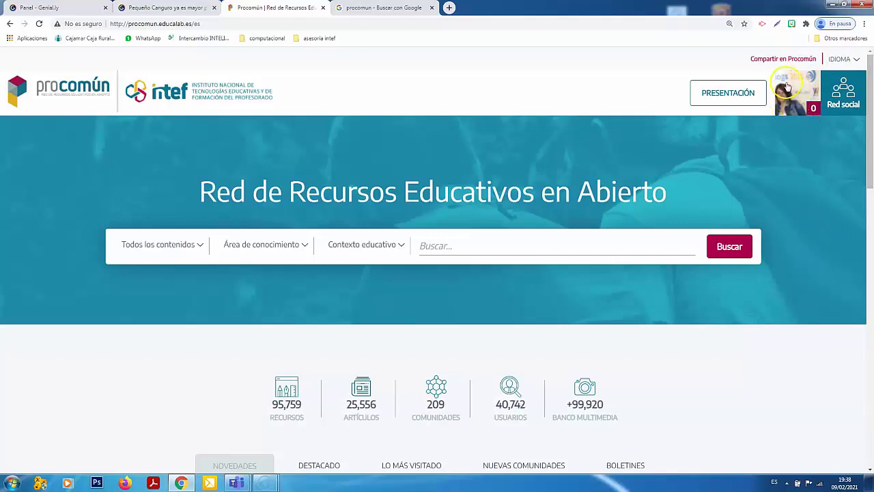
- Open the Mis intereses page of the user account and start creating a new Artículo
left_click(794, 101)
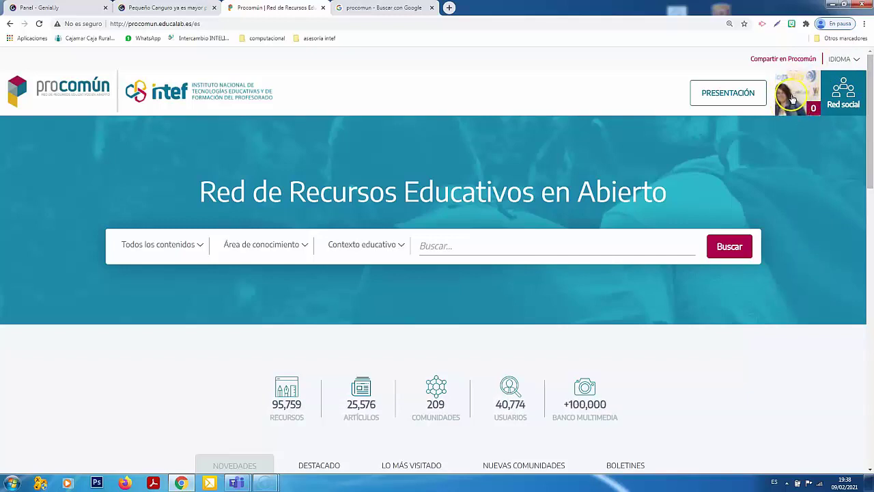
left_click(786, 117)
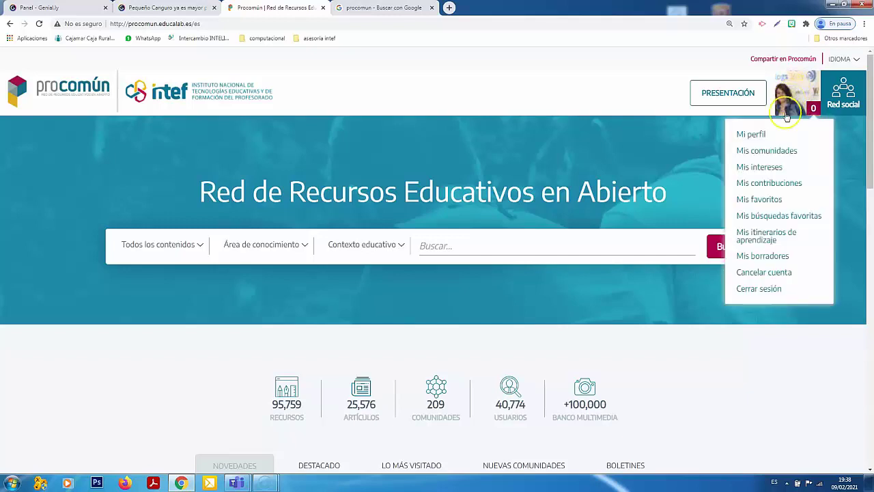
left_click(756, 172)
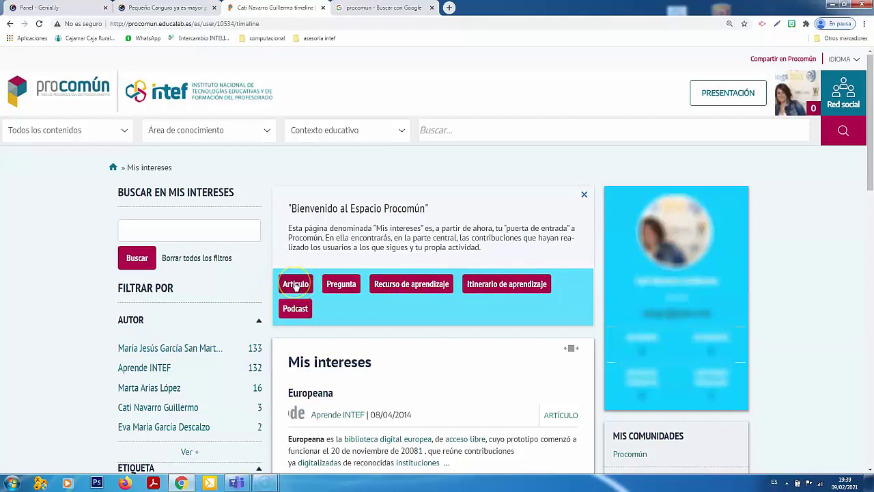
left_click(296, 287)
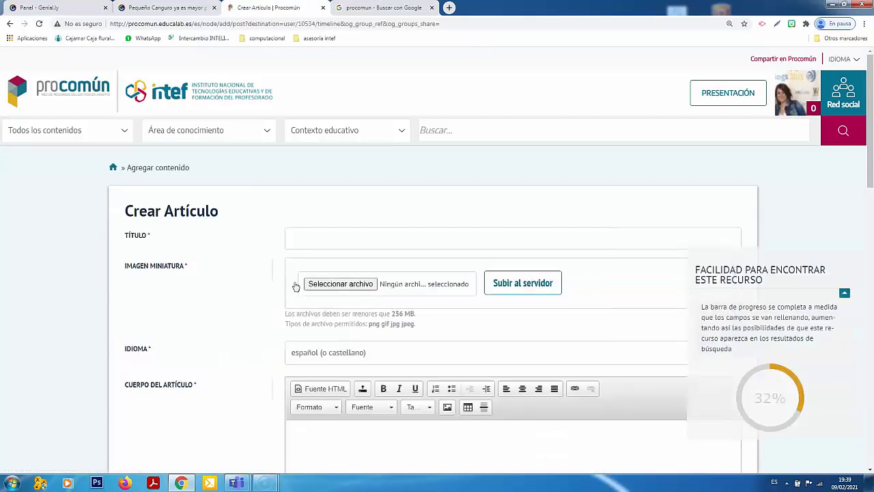
- Title the article "Pequeño canguro ya es mayor"
left_click_drag(871, 126, 870, 142)
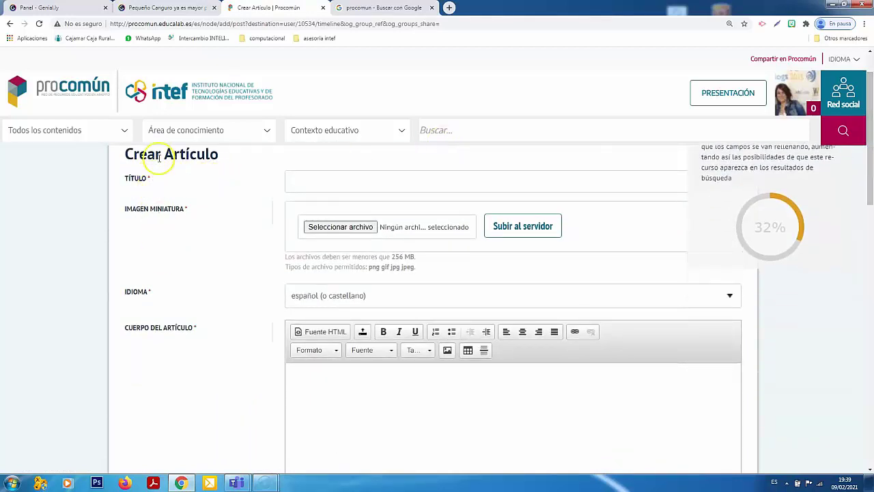
left_click(307, 182)
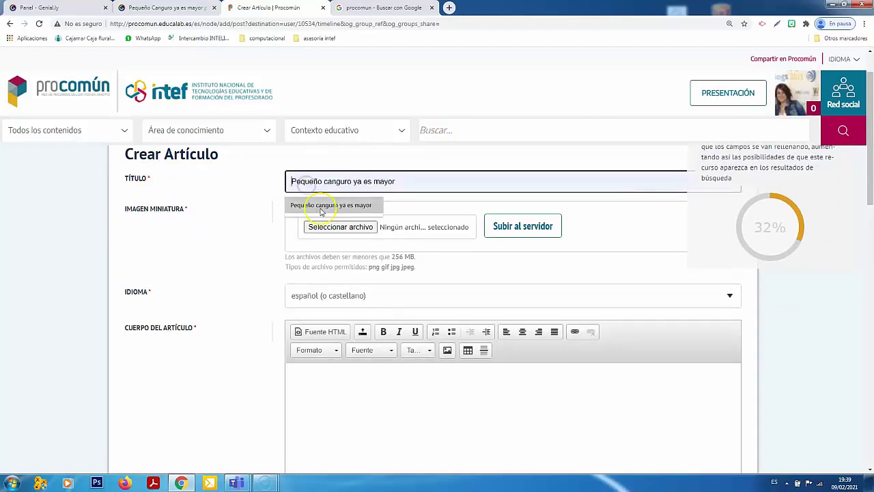
left_click(319, 207)
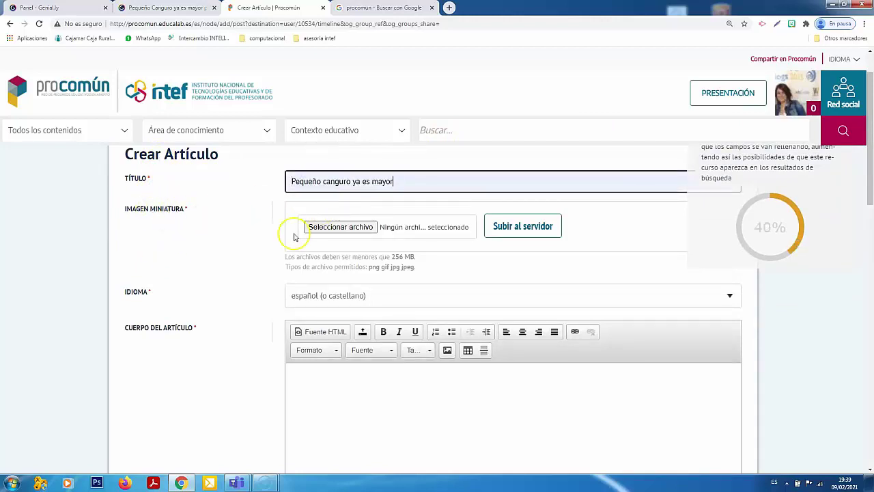
- Choose the image 2020-11-05_18-12-39 from the Imágenes library as the article's thumbnail and upload it to the server
left_click(345, 230)
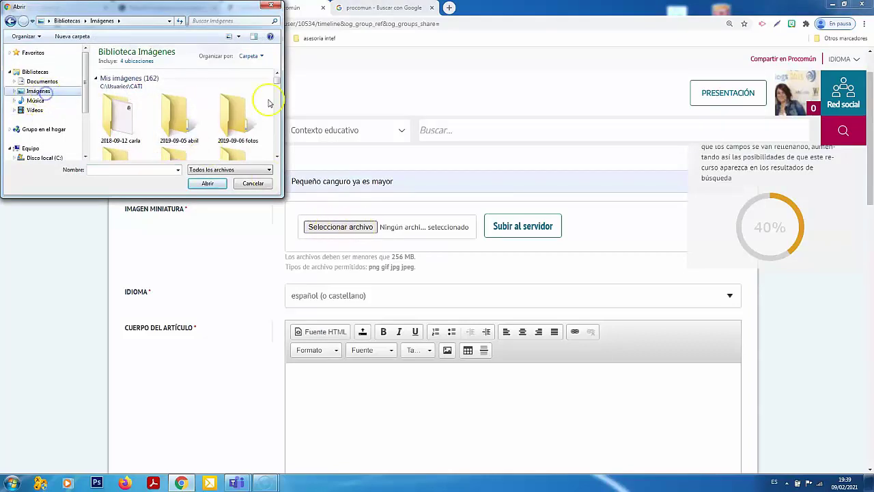
scroll(277, 83, "down", 2)
scroll(277, 84, "down", 6)
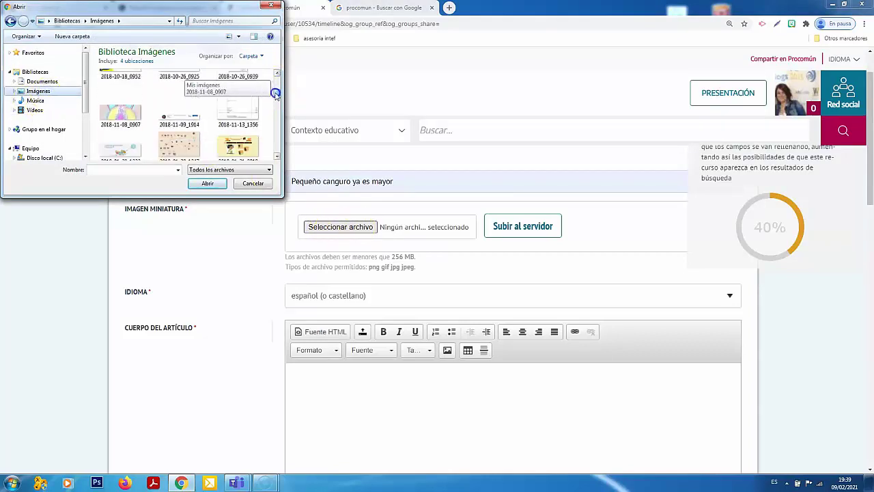
scroll(274, 99, "down", 3)
left_click(238, 108)
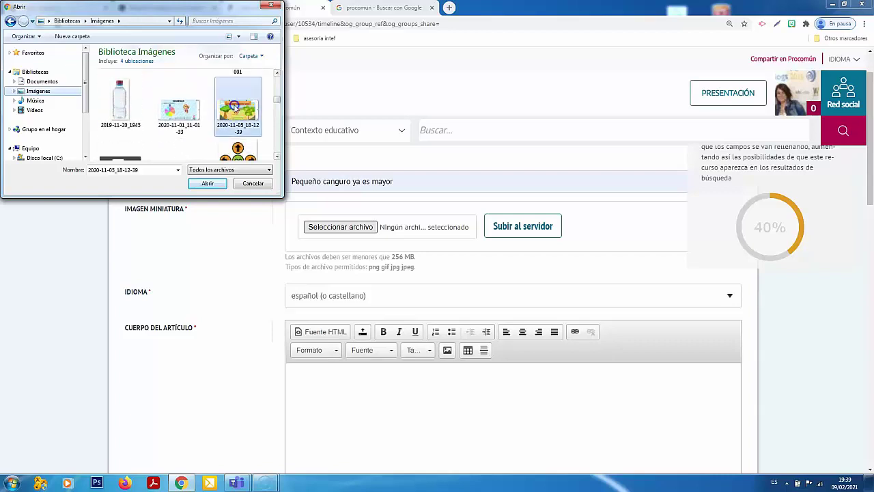
left_click(207, 183)
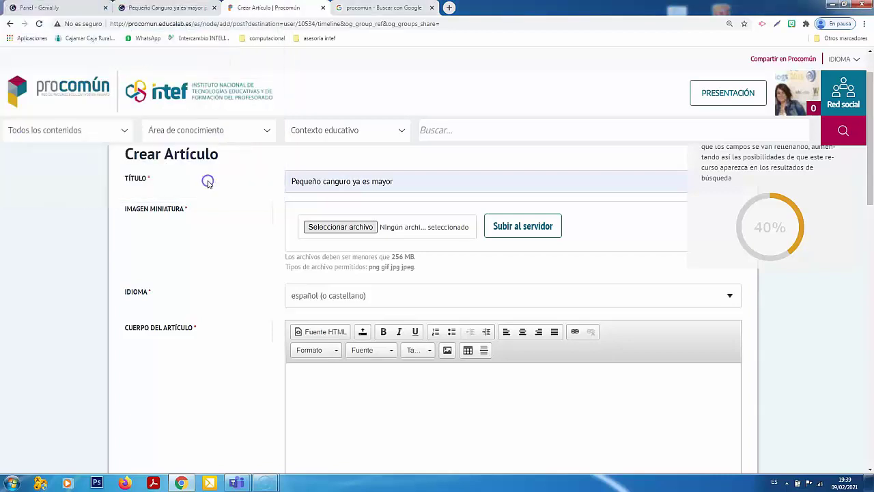
left_click(510, 230)
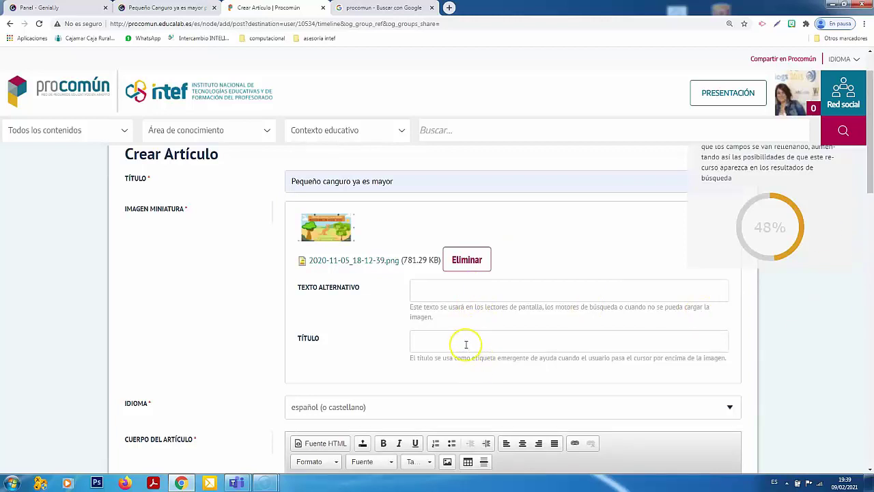
- Give the thumbnail the alternative text "Imagen REA sobre los canguros" and the title "Pequeño Canguro REA"
left_click(441, 292)
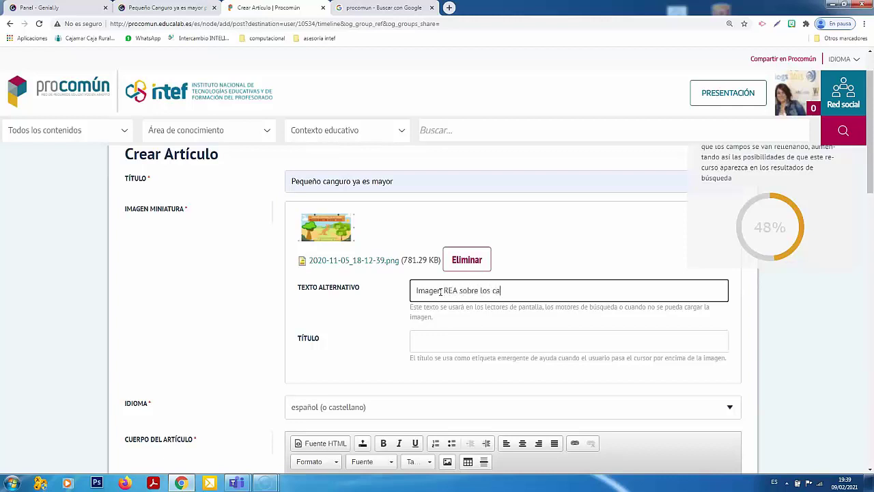
left_click(454, 334)
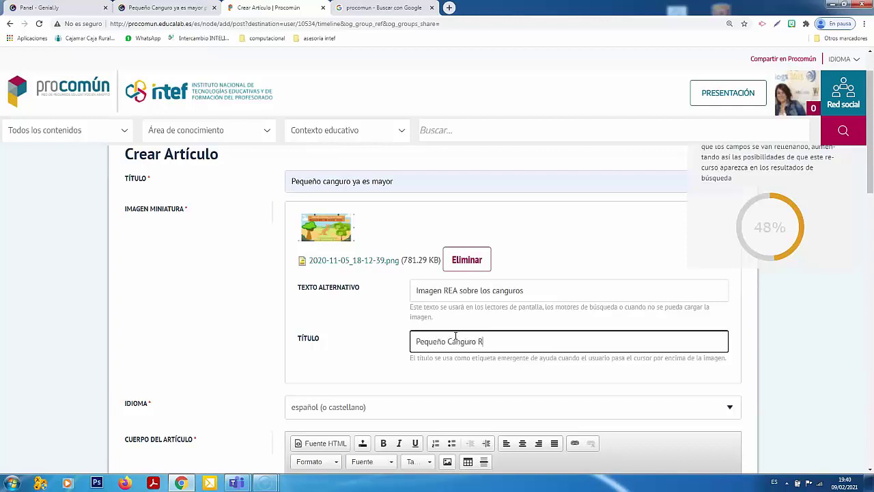
left_click_drag(870, 170, 871, 200)
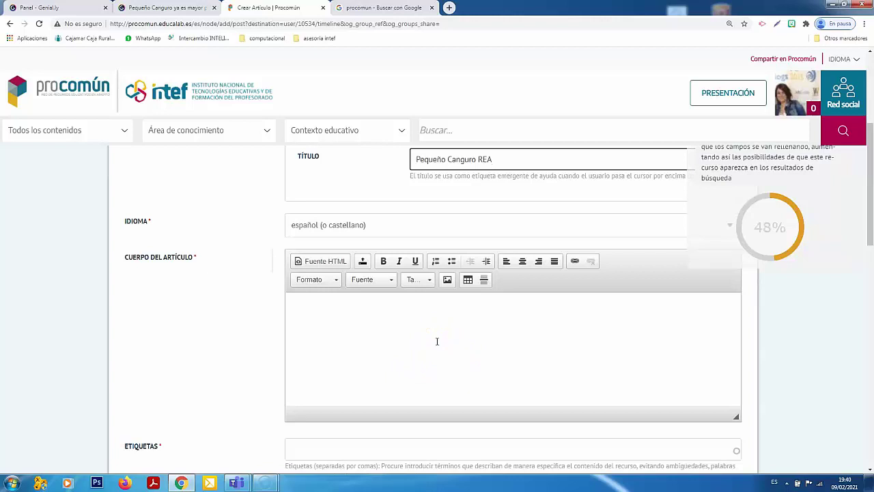
left_click(400, 319)
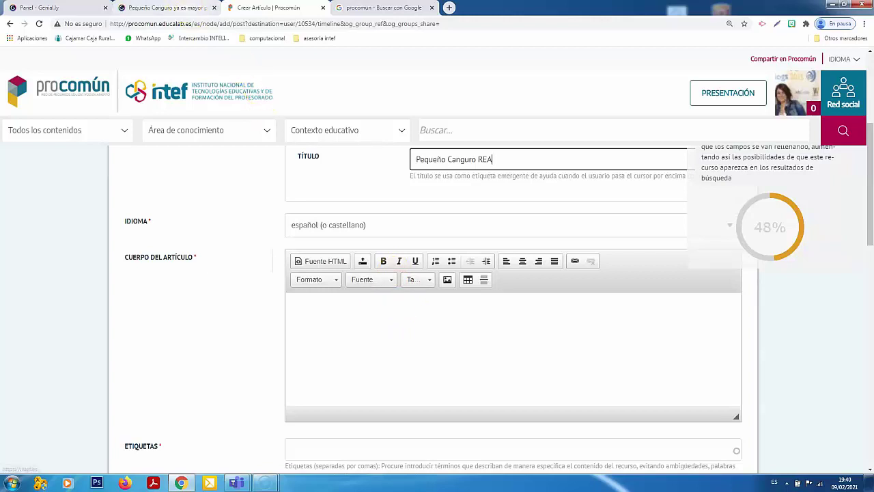
left_click(181, 8)
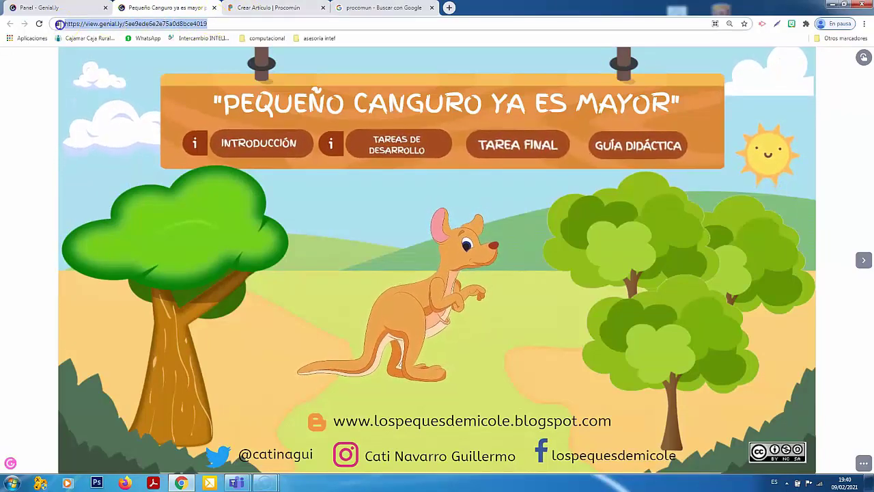
key("ctrl+Tab")
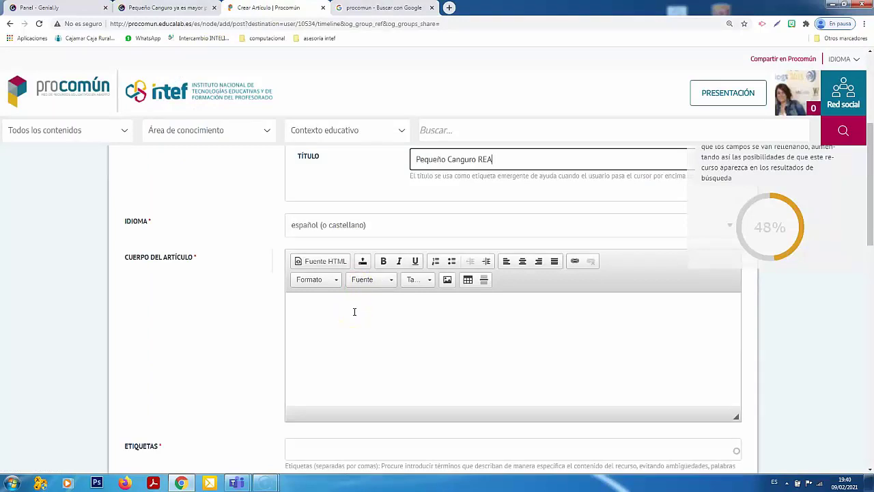
type("https://view.genial.ly/5ee9ede6e2e75a0d8bce4019")
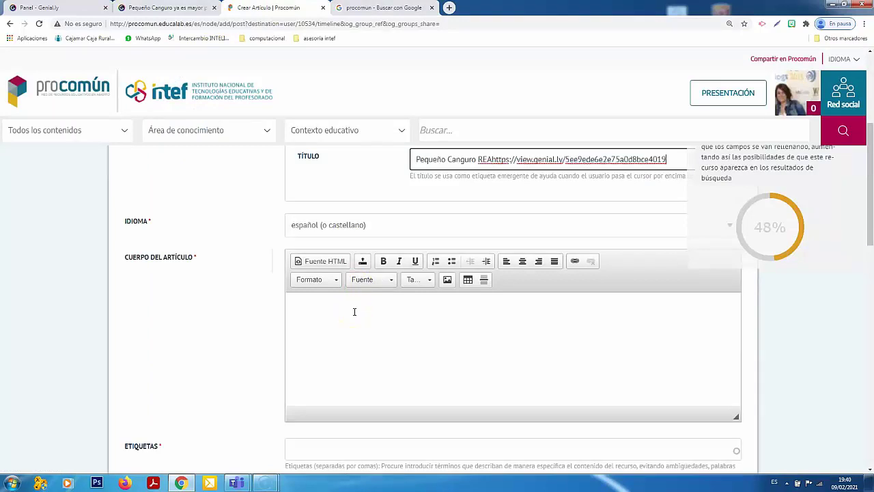
left_click(355, 312)
type("https://view.genial.ly/5ee9ede6e2e75a0d8bce4019")
left_click(418, 306)
- Tag the article with "REA, ABP, Infantil, Canguros, Australia" and set its educational context to Educación Infantil
left_click_drag(870, 174, 870, 224)
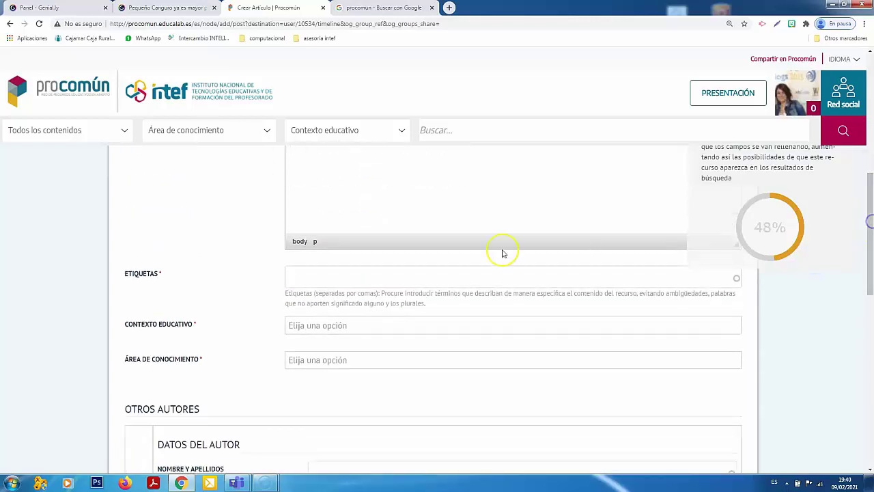
left_click(432, 275)
left_click(437, 278)
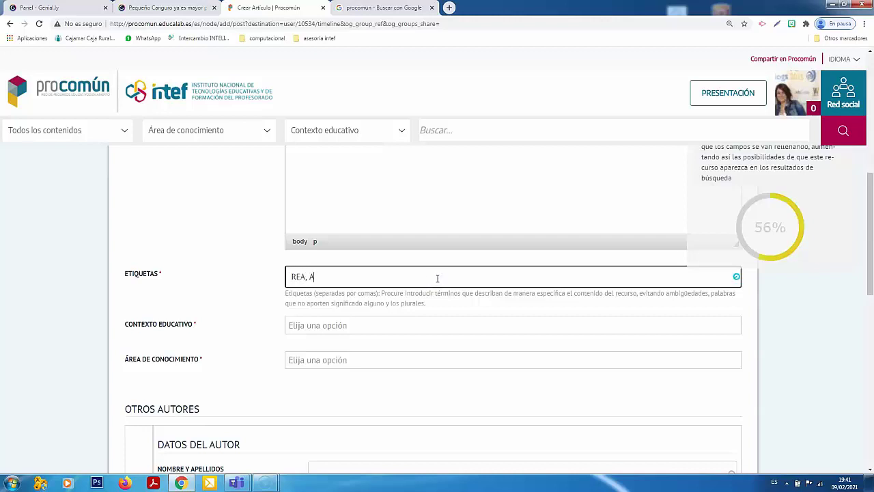
type("REA, ABP, Inf")
type("anit")
type("A")
type("ustrali")
type("a")
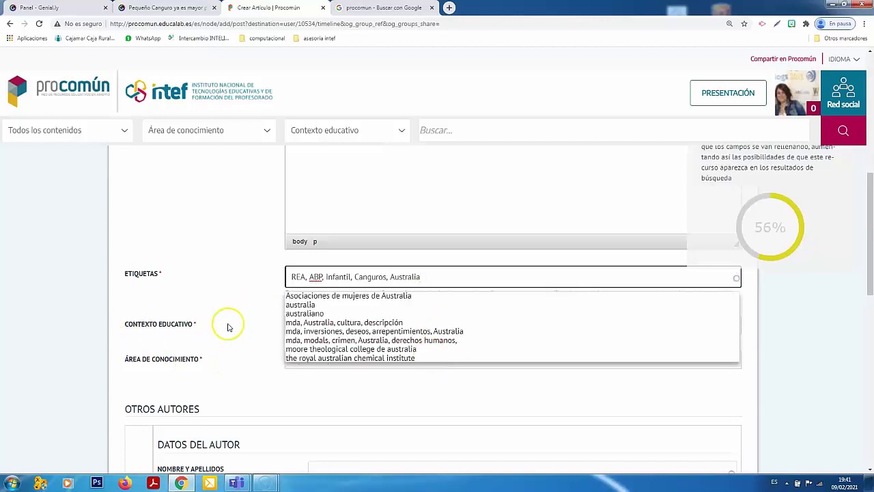
left_click(228, 322)
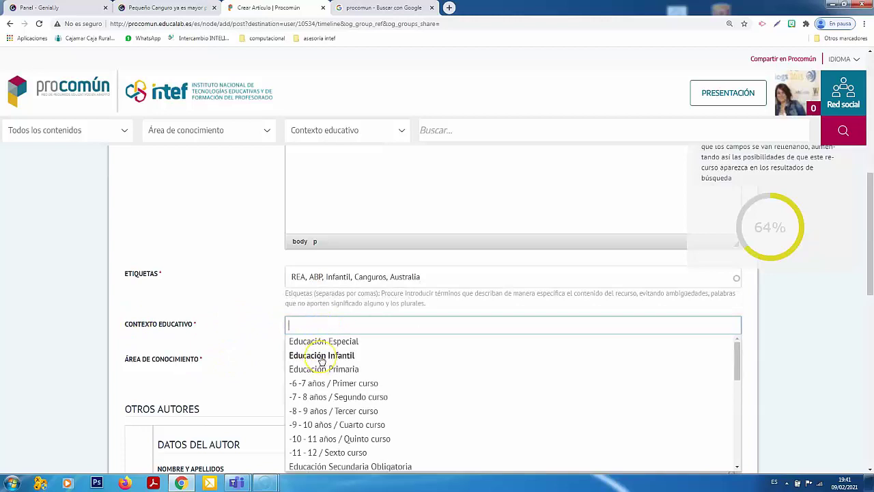
left_click(321, 356)
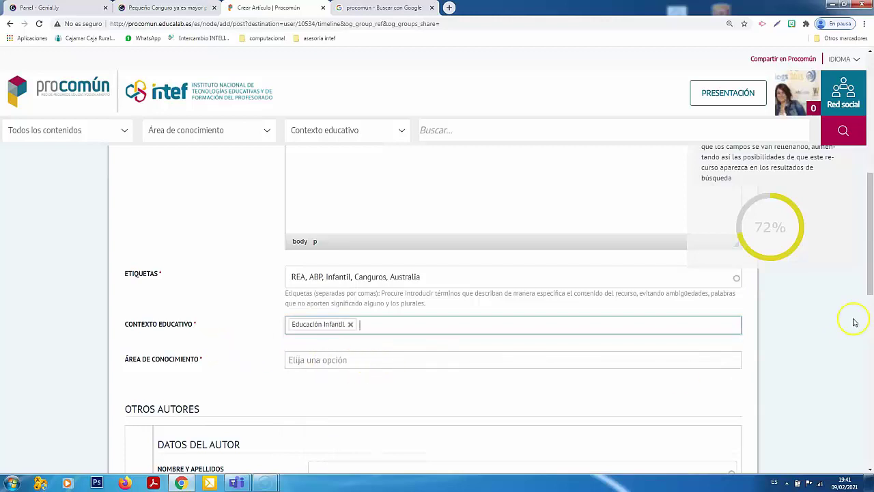
- Assign the knowledge areas Ciencias Biológicas, Lengua and Matemáticas to the article
scroll(857, 314, "down", 2)
left_click(428, 285)
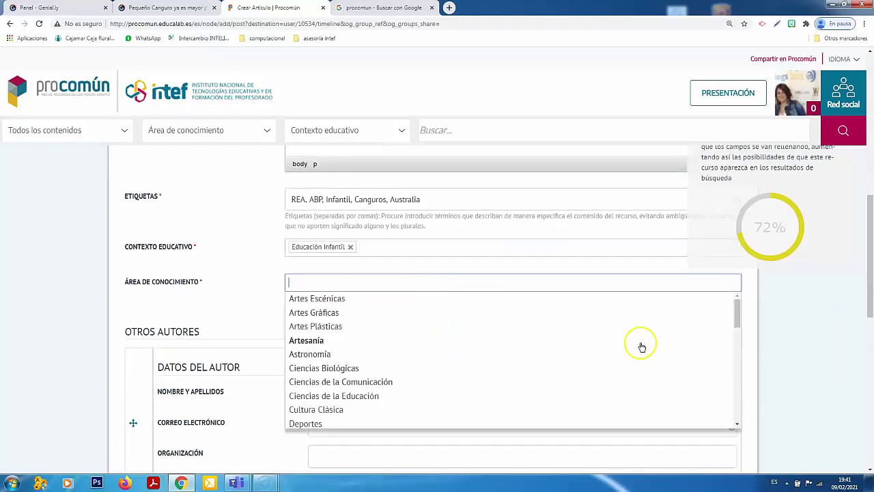
left_click_drag(735, 312, 738, 319)
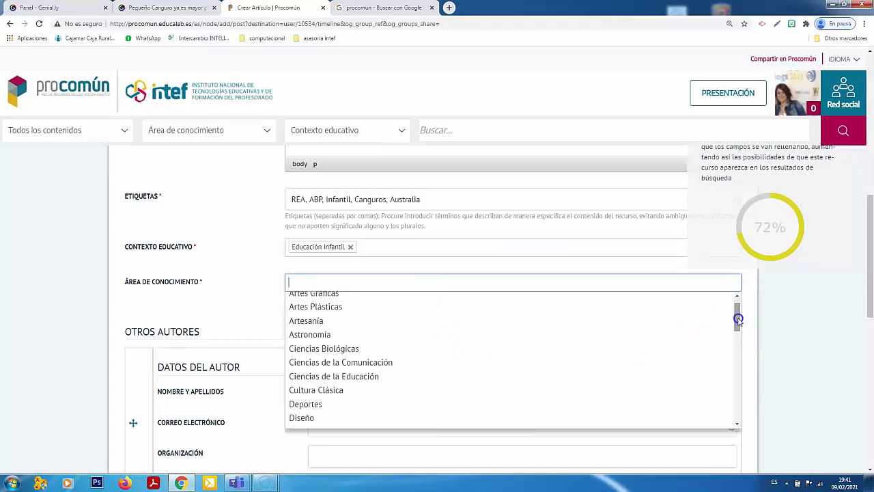
left_click(347, 349)
left_click(708, 284)
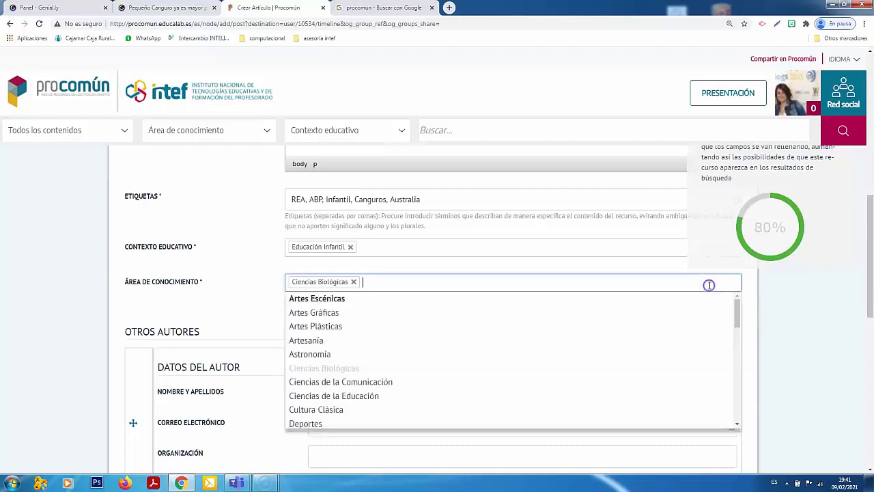
left_click_drag(734, 322, 739, 389)
left_click(332, 387)
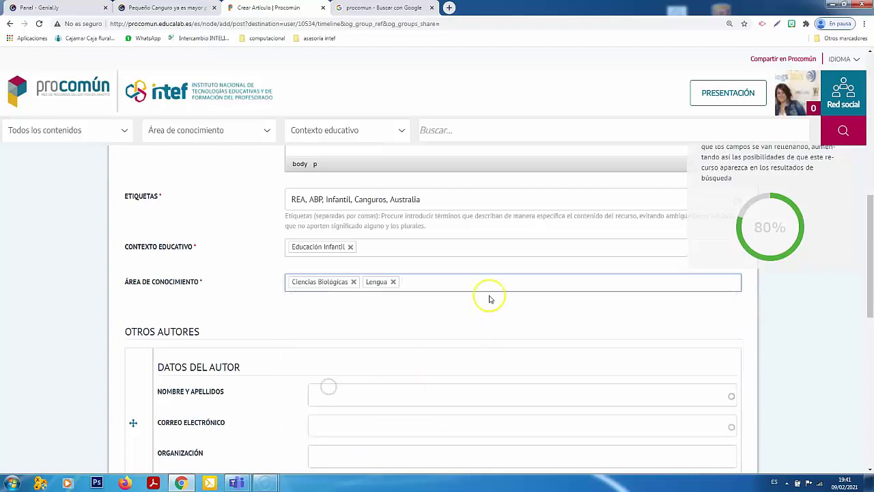
left_click(472, 282)
left_click_drag(738, 322, 736, 381)
left_click_drag(735, 392, 737, 396)
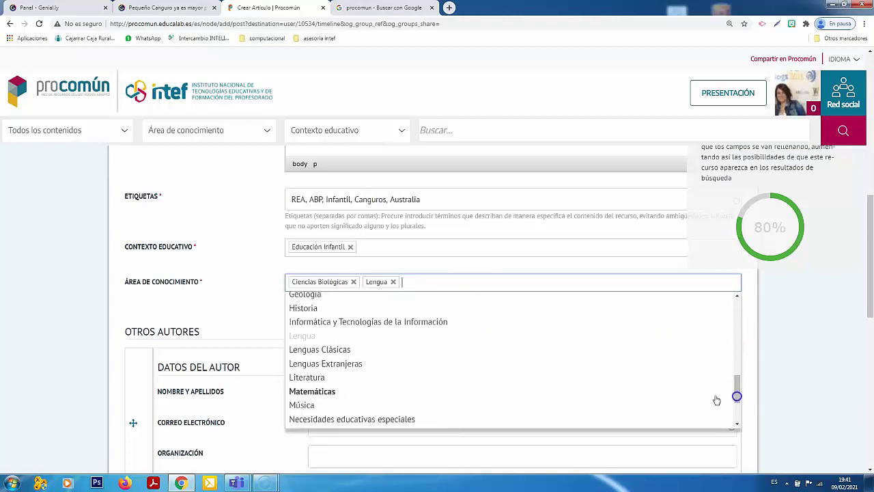
left_click(312, 390)
left_click_drag(868, 254, 871, 274)
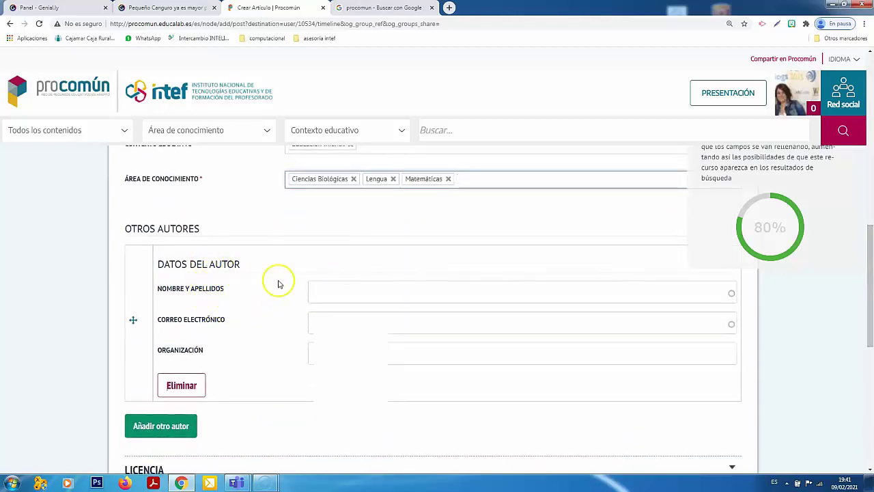
left_click(338, 290)
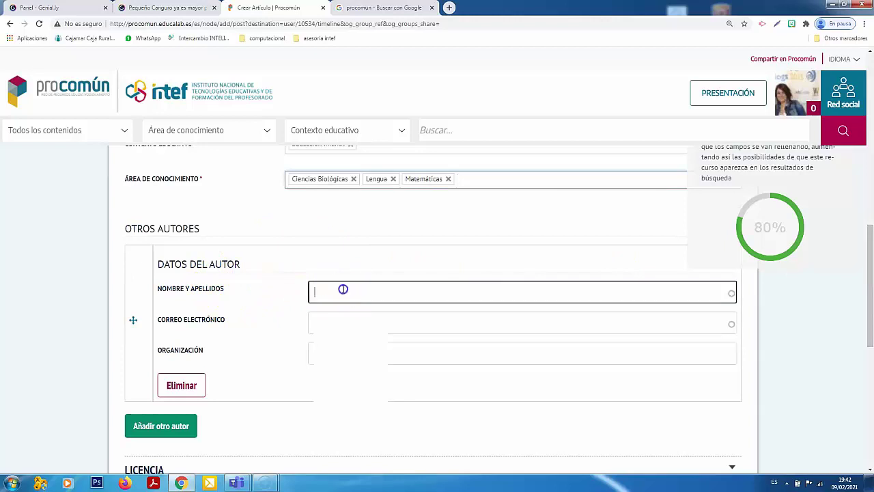
left_click(440, 321)
left_click(810, 326)
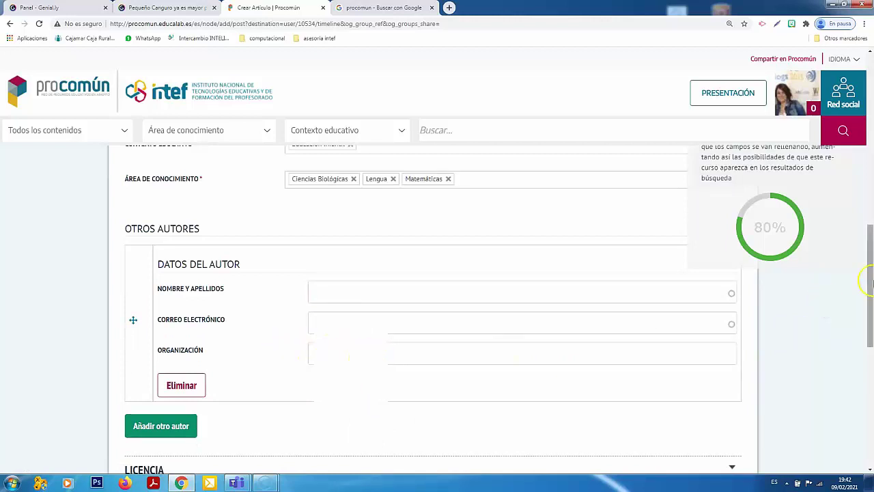
- Set the article to be published in the Procomún community, allow others to share it, and submit it
left_click_drag(867, 273, 871, 347)
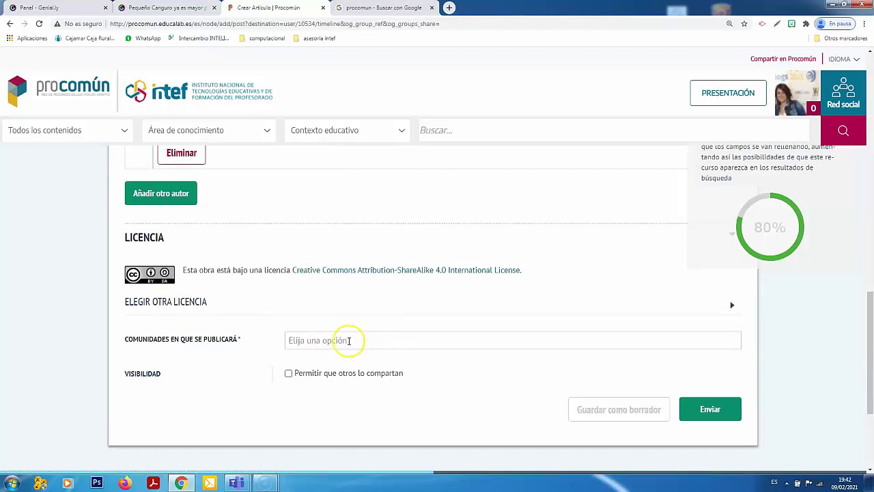
left_click(535, 339)
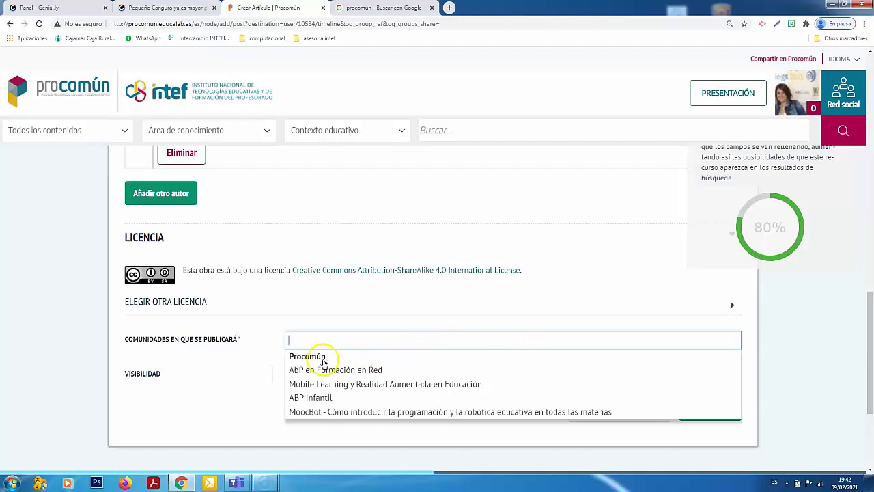
left_click(322, 357)
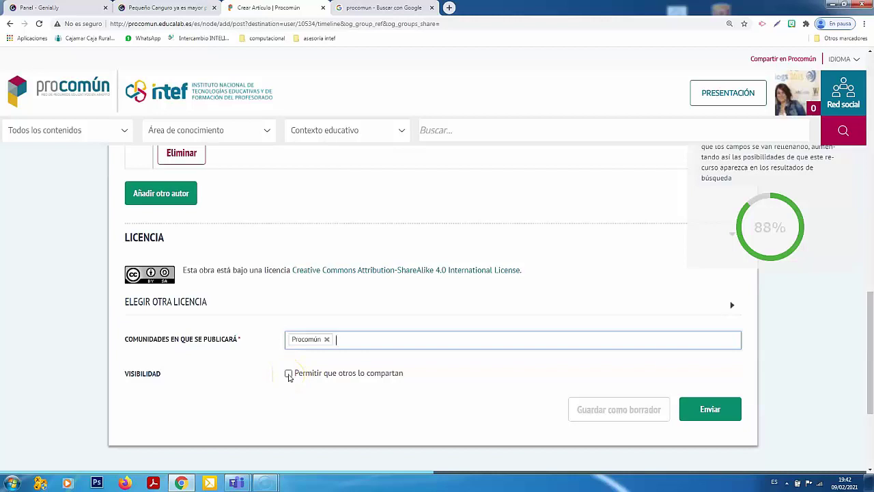
left_click(288, 374)
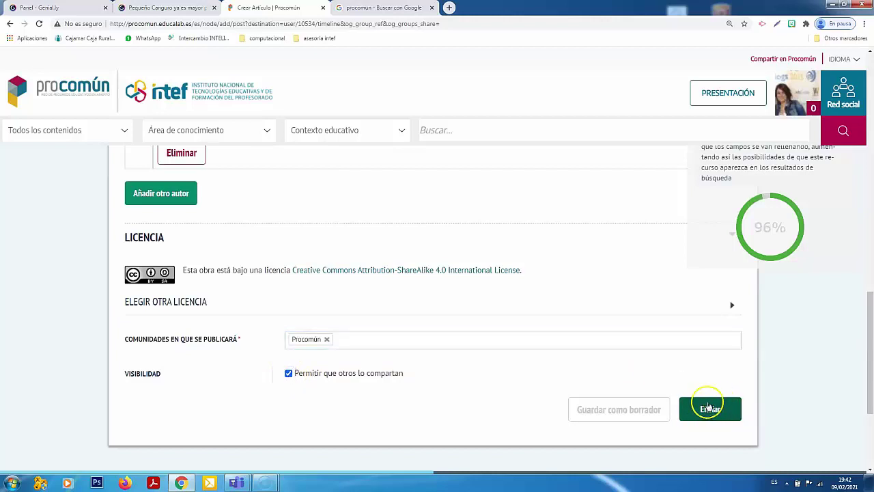
left_click(708, 409)
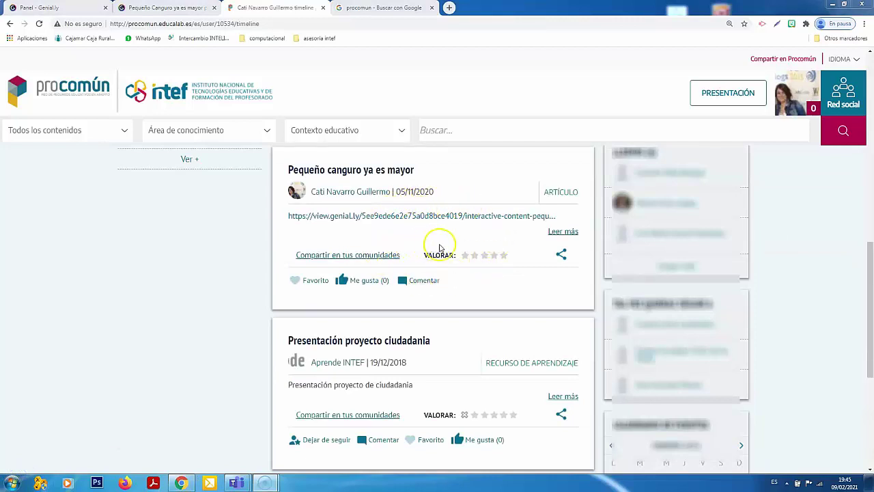
- Open the published article "Pequeño canguro ya es mayor" and select its full web address
left_click(387, 171)
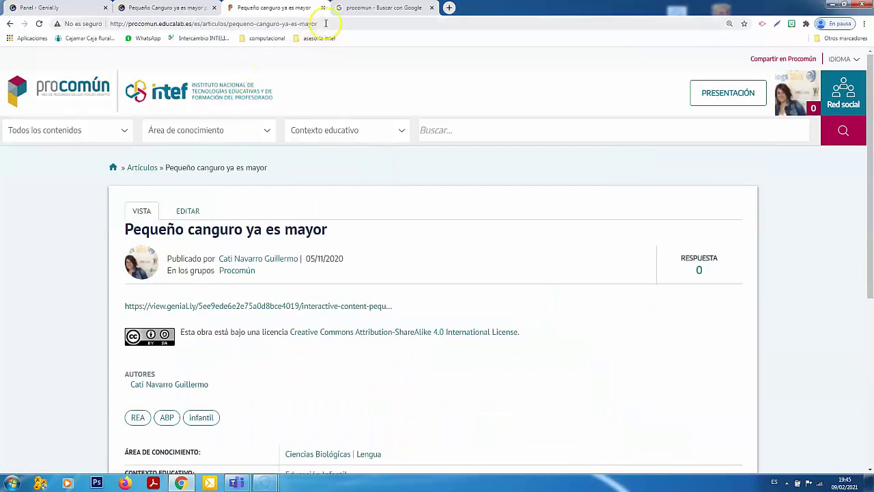
left_click_drag(321, 23, 106, 24)
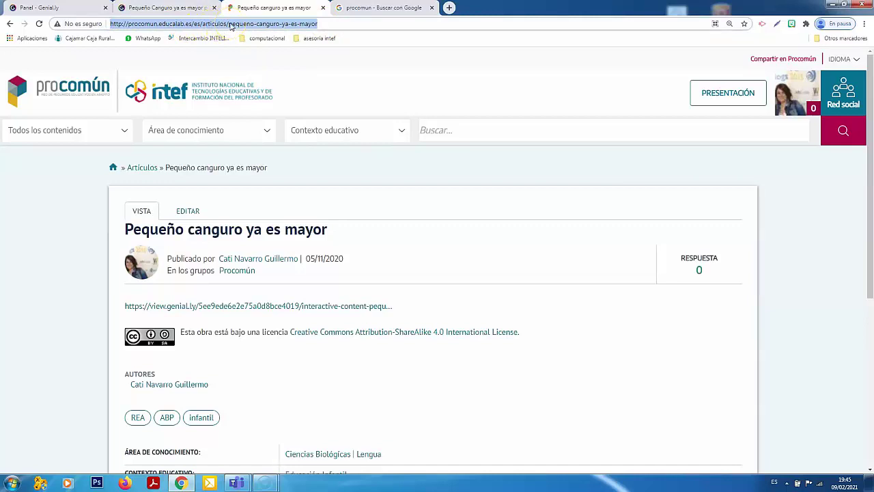
left_click_drag(231, 26, 243, 26)
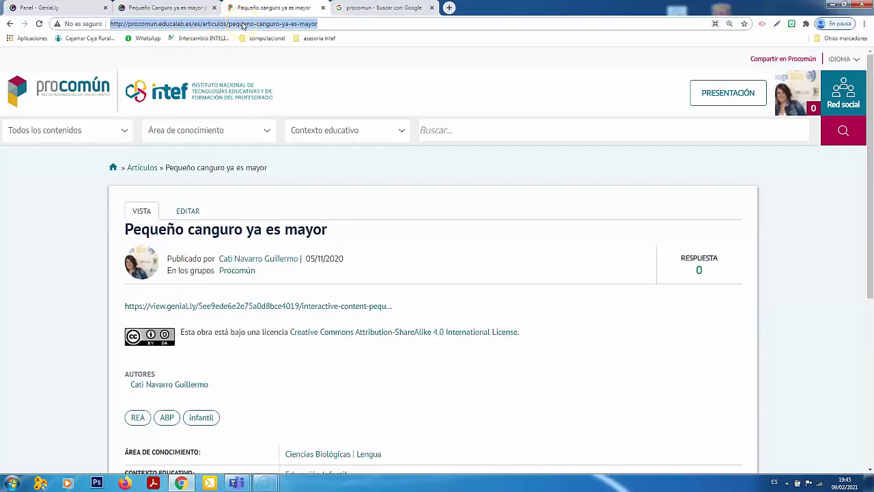